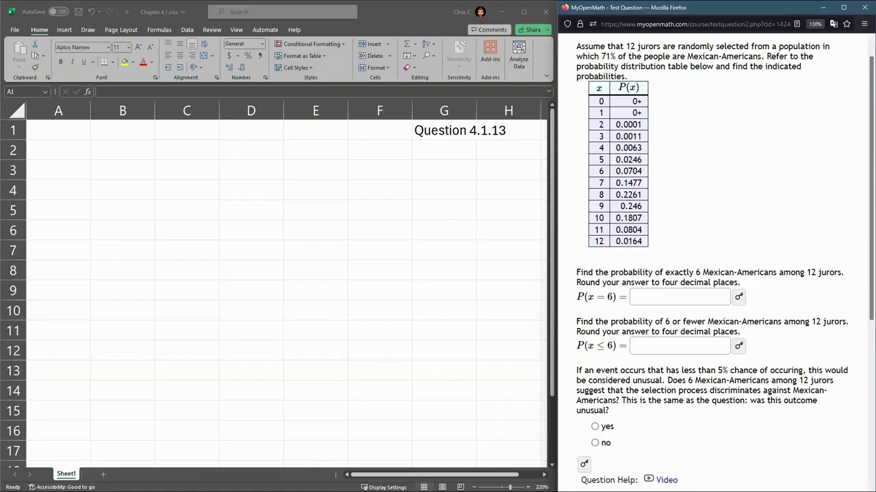
# - Copy all the x and P(x) values from the MyOpenMath question's table and paste them into the Excel sheet starting at A1
pyautogui.moveTo(593, 96); pyautogui.dragTo(647, 245)
pyautogui.hotkey('ctrl', 'c')
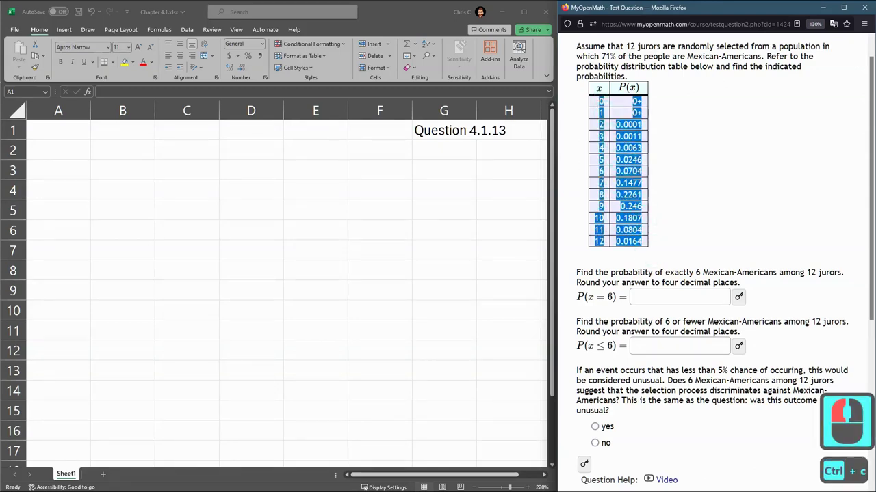
pyautogui.click(69, 157)
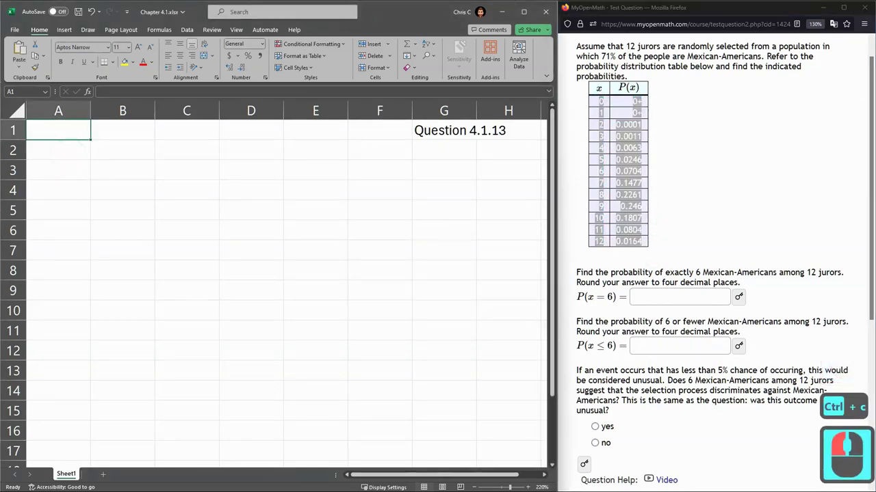
pyautogui.hotkey('ctrl', 'v')
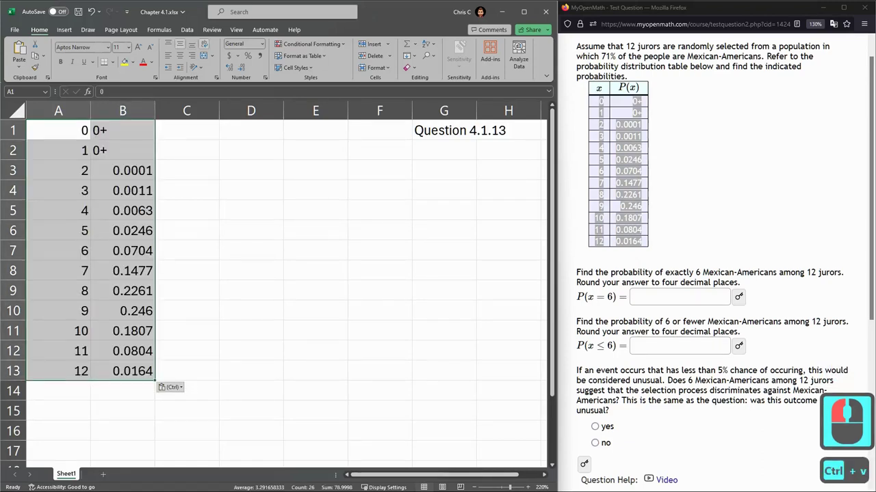
pyautogui.click(186, 169)
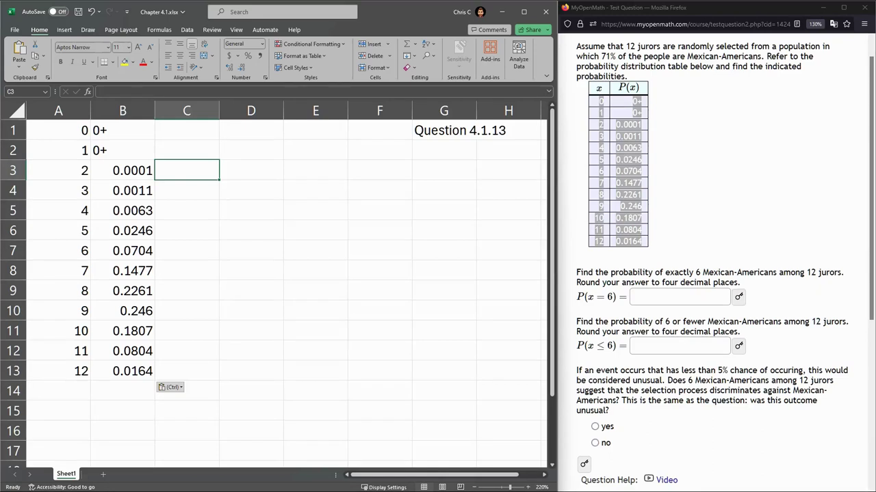
# - Insert a row above the pasted data and add the headers x in A1 and P(x) in B1
pyautogui.moveTo(576, 272); pyautogui.dragTo(700, 272)
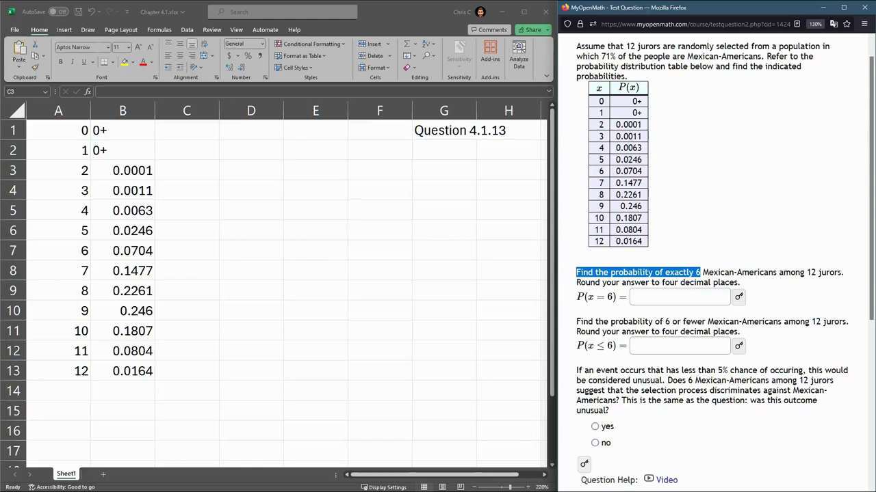
pyautogui.click(186, 170)
pyautogui.rightClick(13, 130)
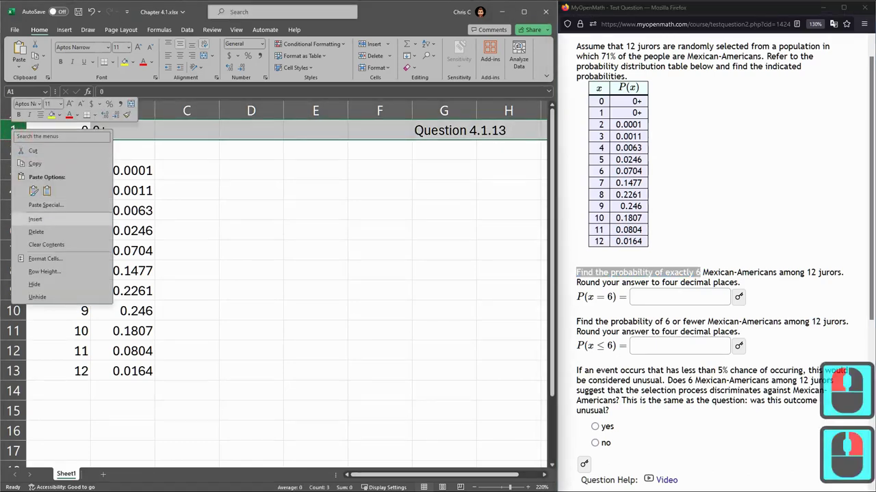
pyautogui.click(41, 218)
pyautogui.click(59, 131)
pyautogui.write('x')
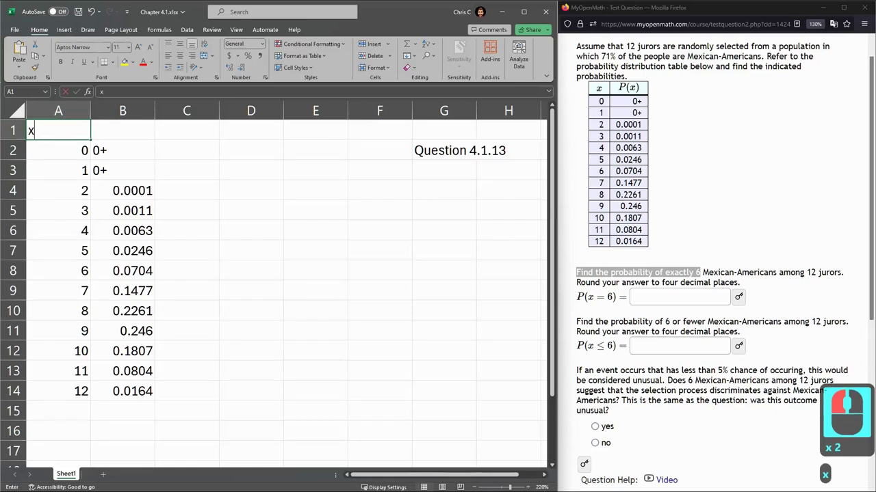
pyautogui.press('Right')
pyautogui.write('P')
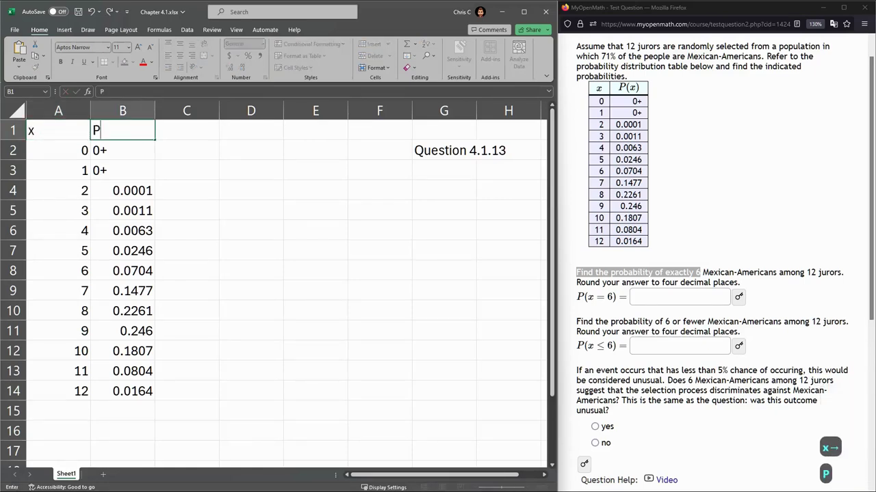
pyautogui.write('(x)')
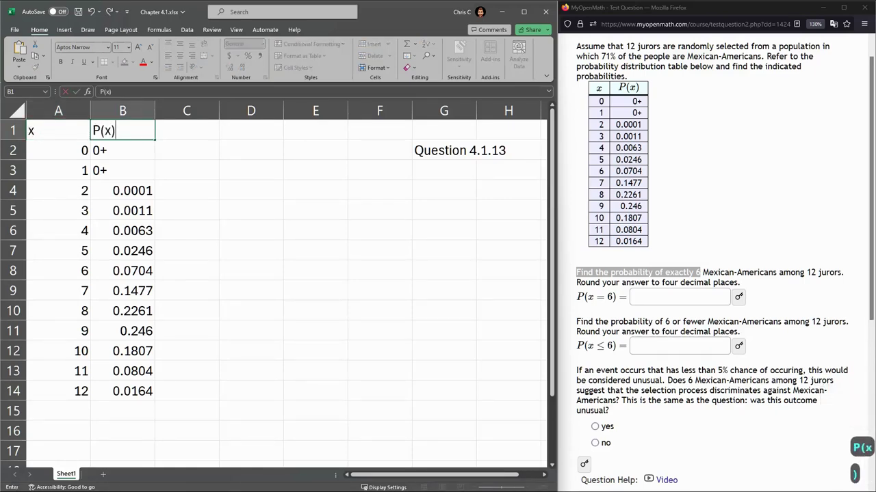
# - Take the probability for x = 6 from the table, enter .0704 as the P(x = 6) answer in MyOpenMath and submit it
pyautogui.click(75, 267)
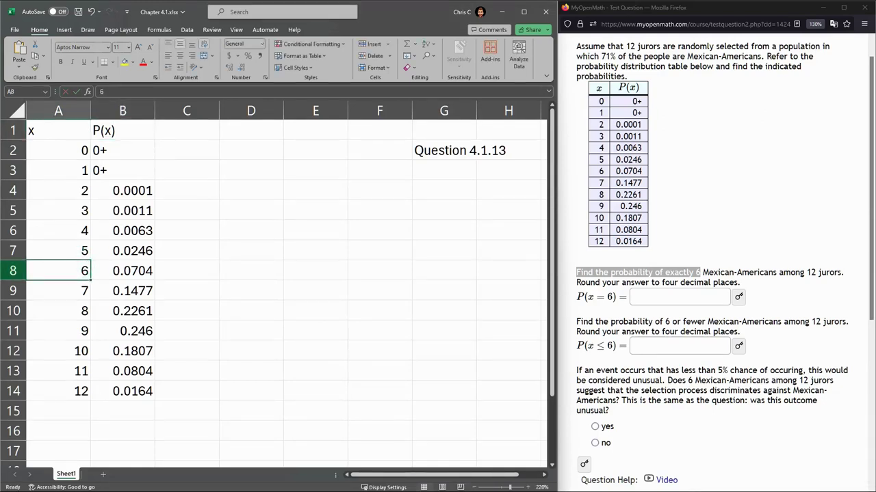
pyautogui.click(12, 271)
pyautogui.click(124, 271)
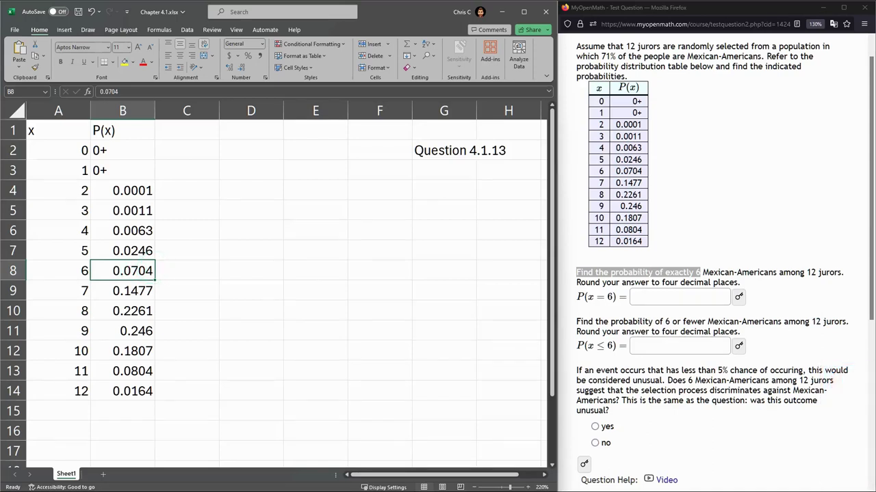
pyautogui.moveTo(660, 283); pyautogui.dragTo(719, 283)
pyautogui.click(133, 271)
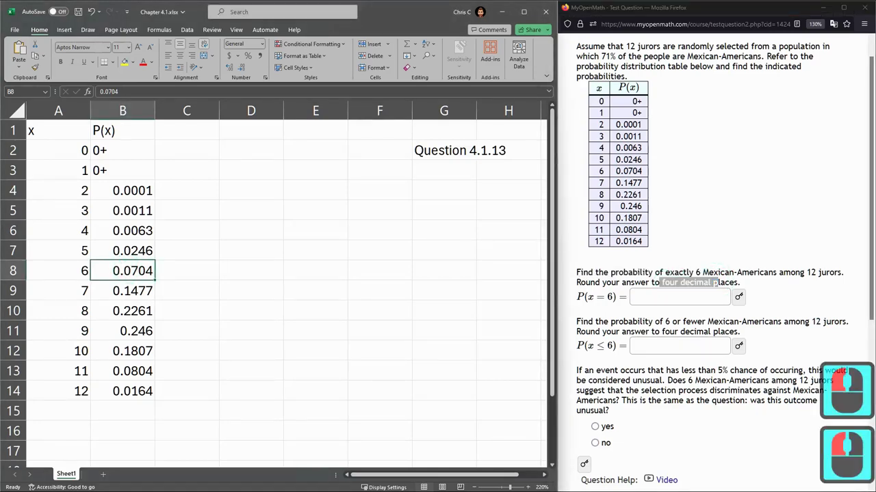
pyautogui.click(643, 297)
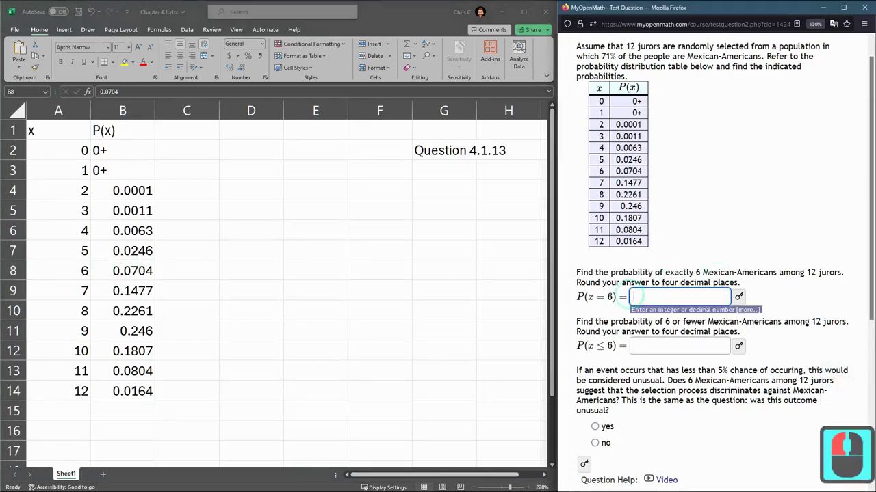
pyautogui.write('.07')
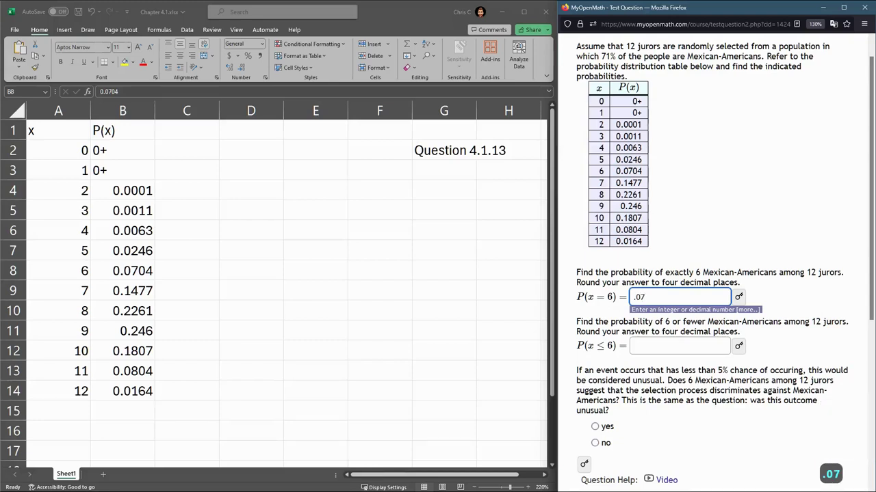
pyautogui.write('04')
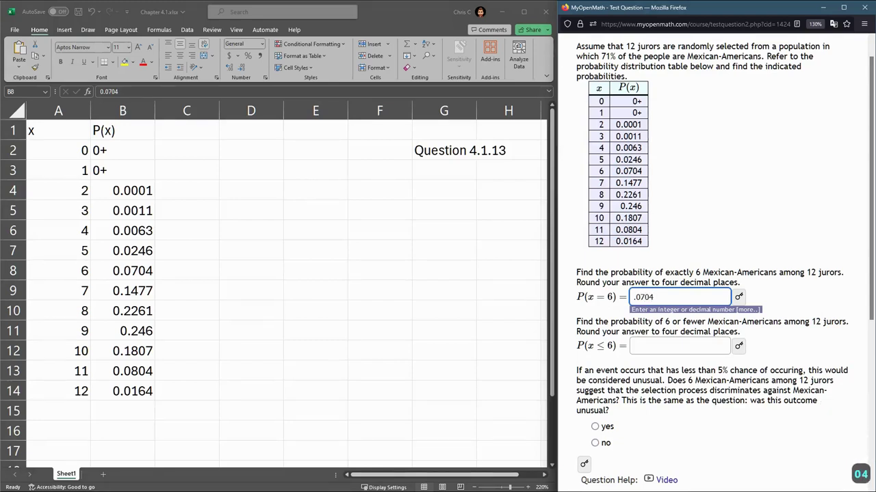
pyautogui.click(722, 204)
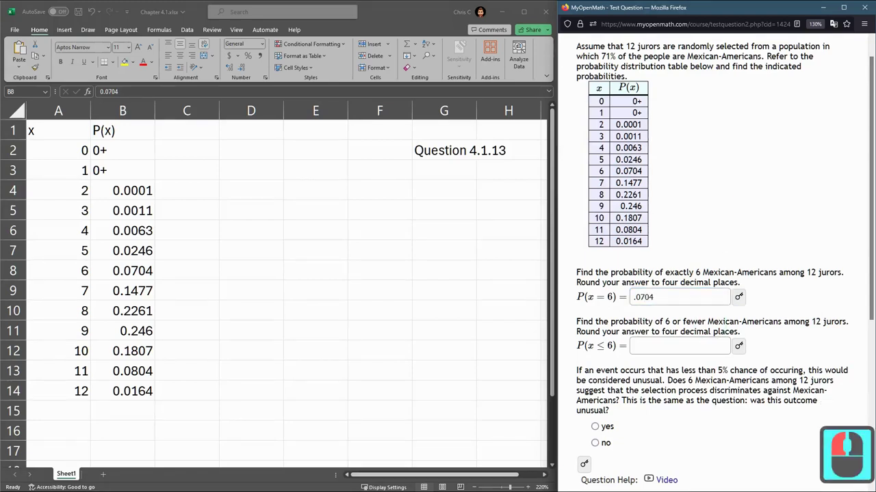
pyautogui.scroll(-2, 691, 366)
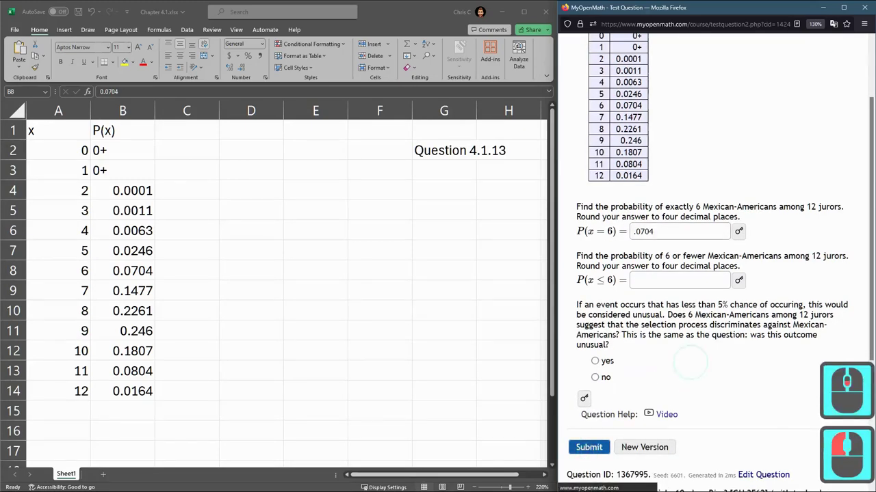
pyautogui.click(588, 448)
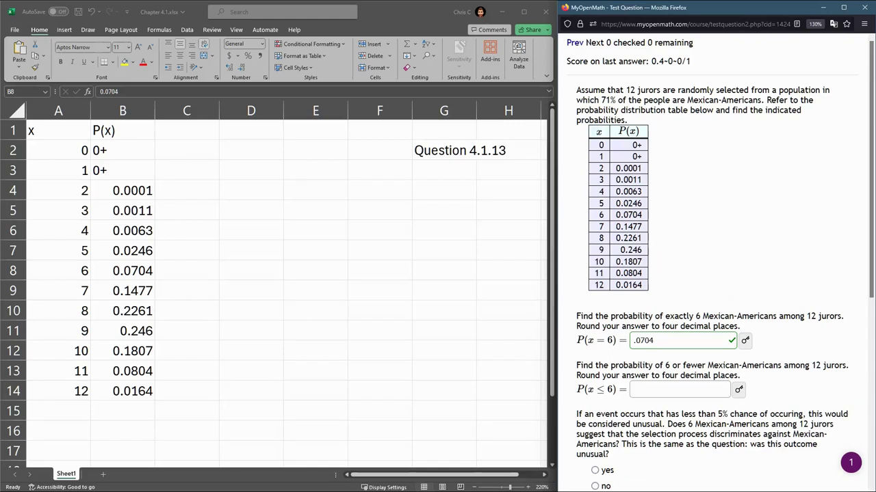
# - In the Excel sheet, change the text probabilities for x = 0 and x = 1 in B2 and B3 to the number 0
pyautogui.click(643, 389)
pyautogui.click(129, 271)
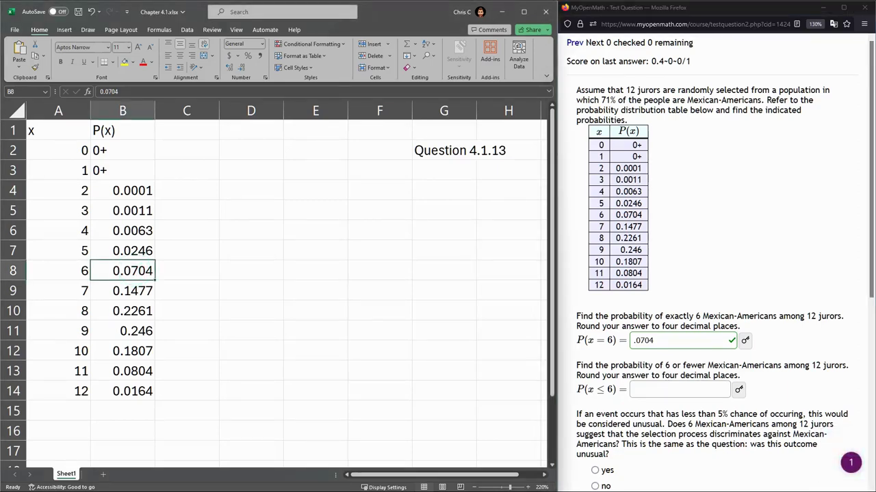
pyautogui.moveTo(133, 271); pyautogui.dragTo(133, 150)
pyautogui.click(115, 152)
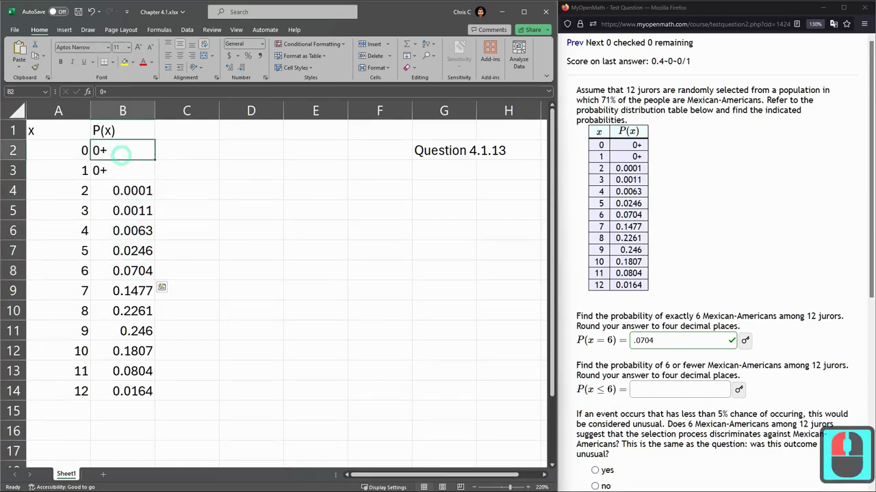
pyautogui.click(115, 151)
pyautogui.click(114, 152)
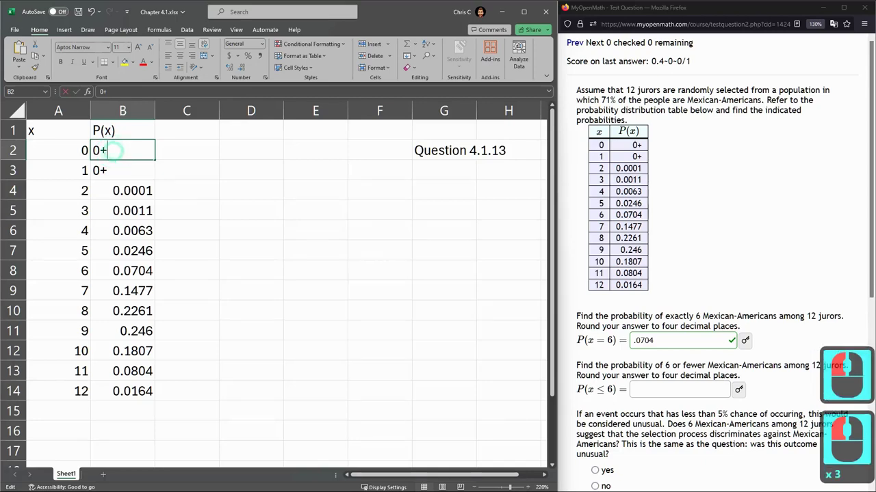
pyautogui.press('BackSpace')
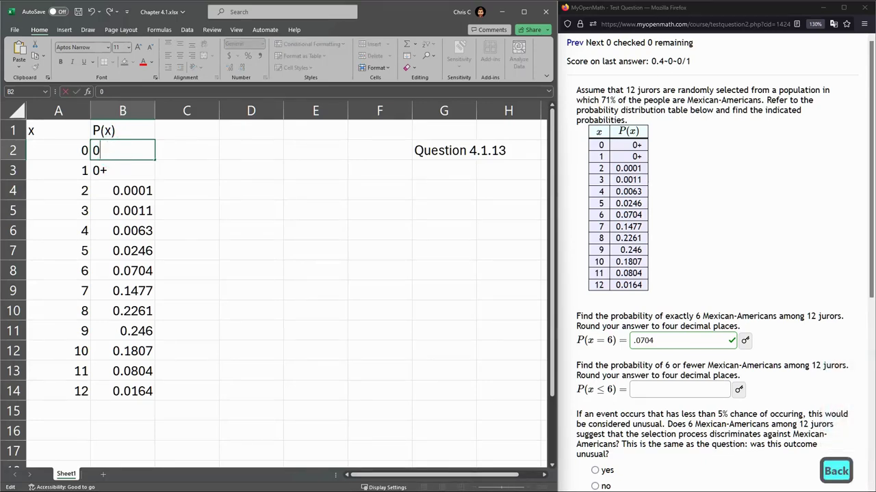
pyautogui.press('Return')
pyautogui.doubleClick(123, 170)
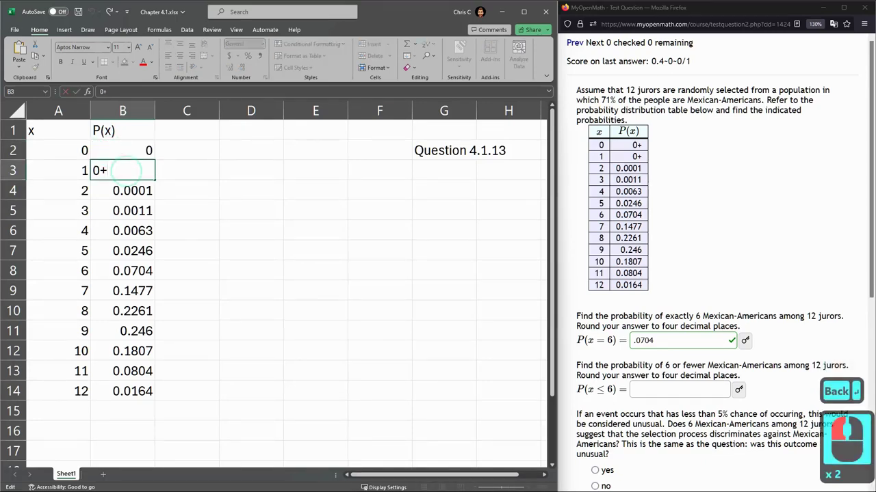
pyautogui.press('BackSpace')
pyautogui.press('Return')
pyautogui.moveTo(134, 151); pyautogui.dragTo(137, 168)
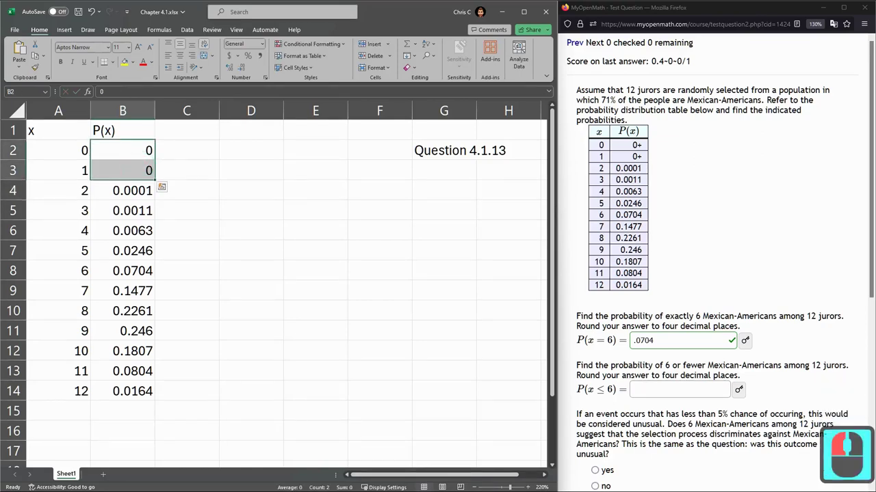
pyautogui.click(124, 190)
# - Label D8 as P(x<=6)= and calculate the sum of the probabilities in B2:B8 in E8
pyautogui.moveTo(124, 271); pyautogui.dragTo(123, 151)
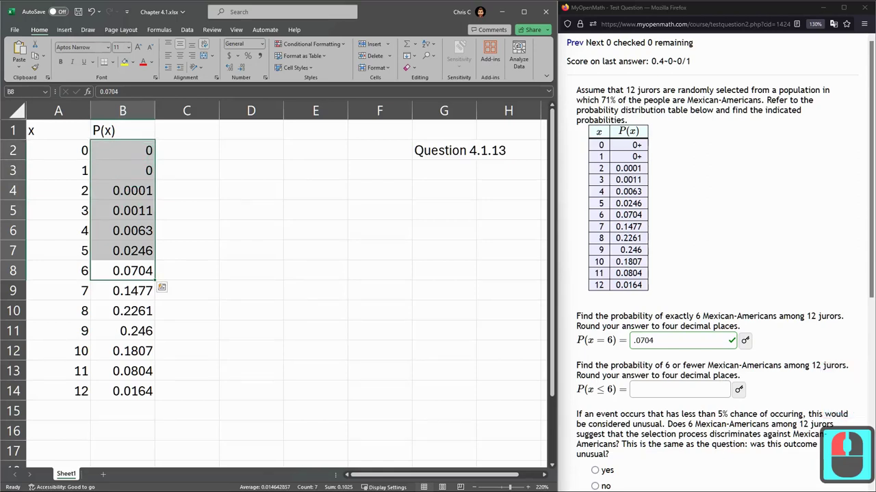
pyautogui.click(240, 269)
pyautogui.write('P(')
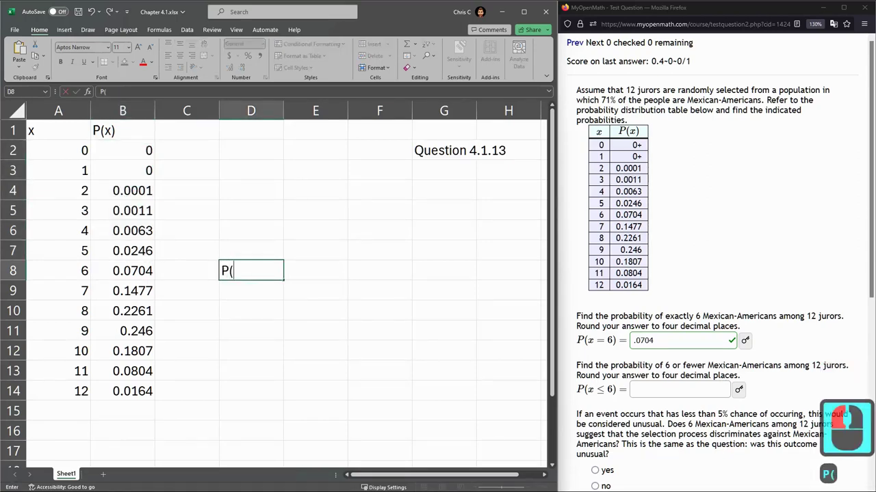
pyautogui.write('x<=6')
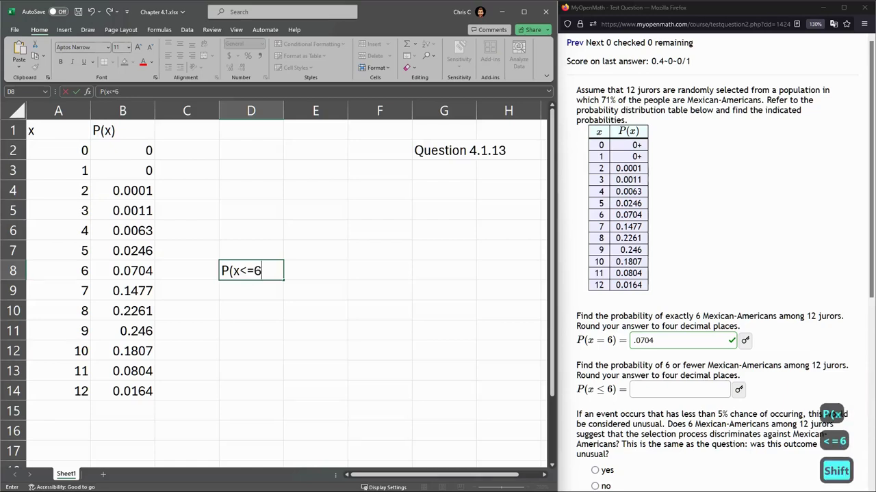
pyautogui.write(')=')
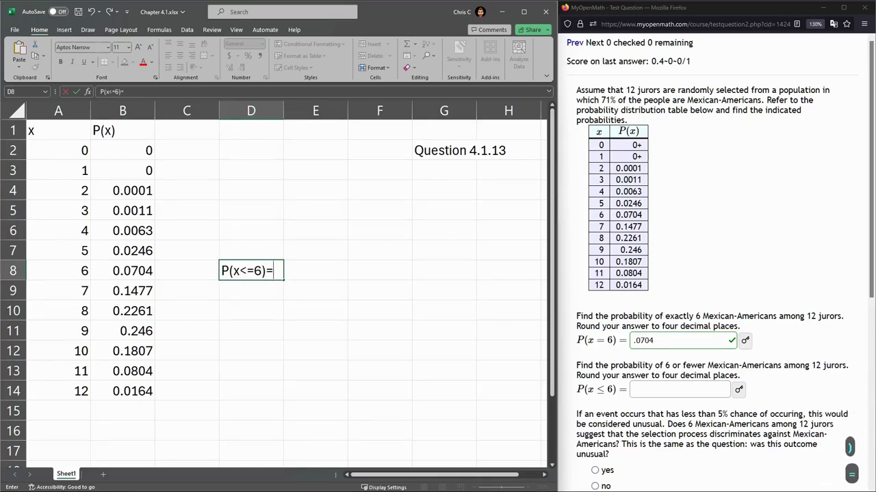
pyautogui.press('Tab')
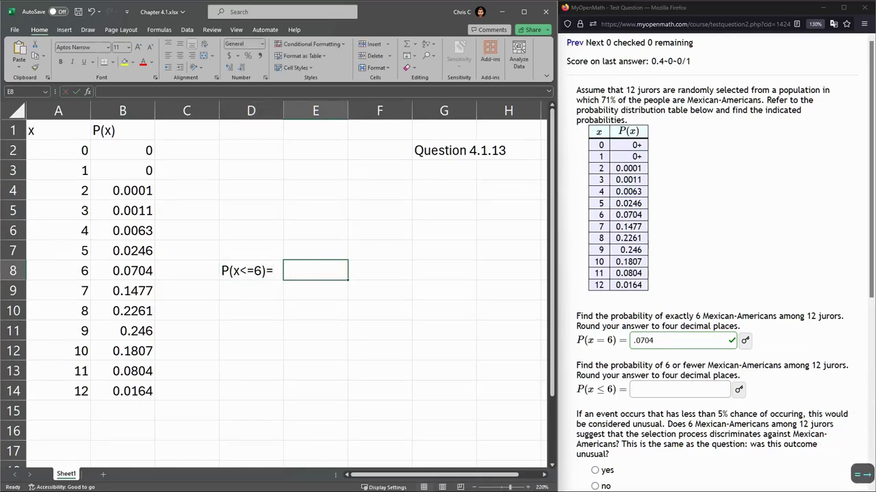
pyautogui.write('=sum(')
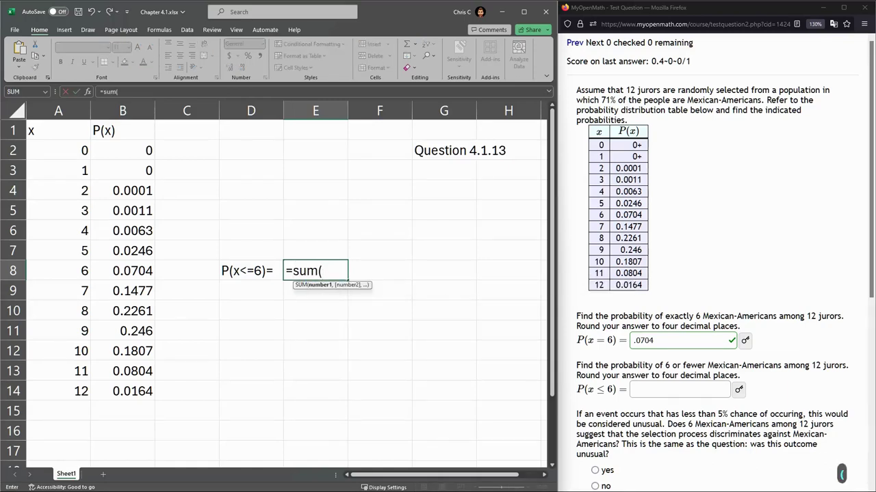
pyautogui.moveTo(123, 150); pyautogui.dragTo(123, 271)
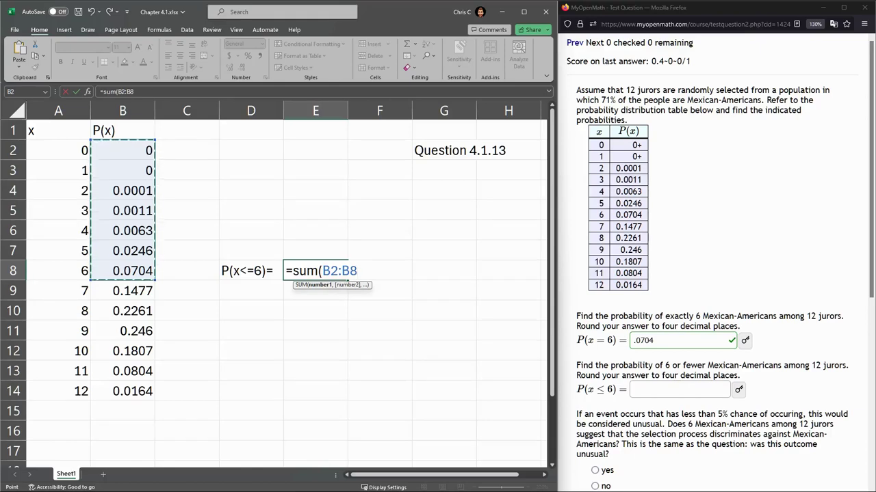
pyautogui.press('Return')
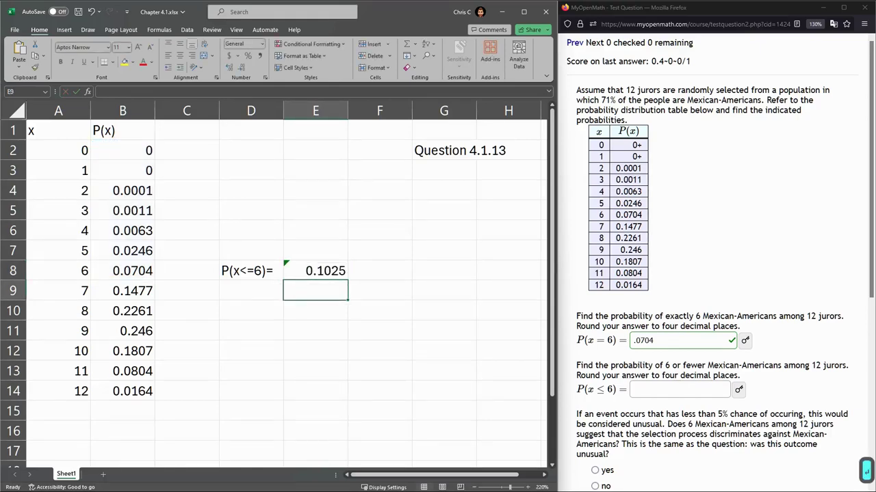
# - Enter .1025 as the P(x ≤ 6) answer in the MyOpenMath question and submit it
pyautogui.click(324, 272)
pyautogui.click(679, 389)
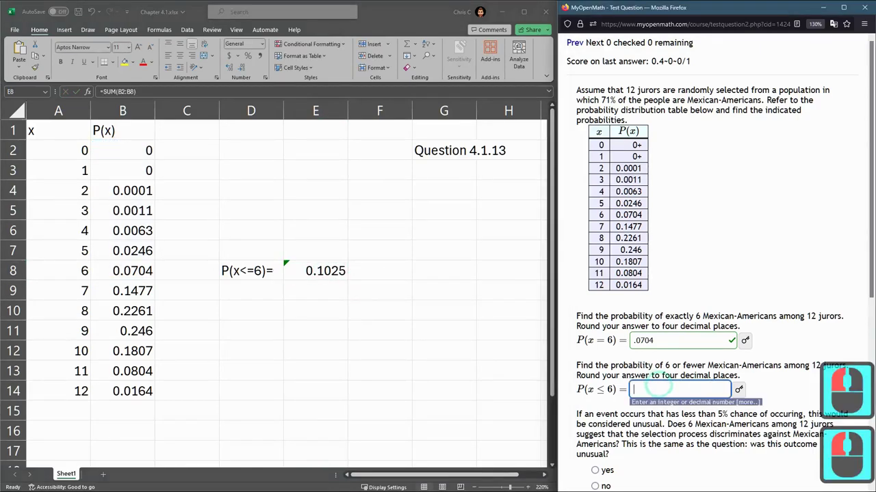
pyautogui.write('.1025')
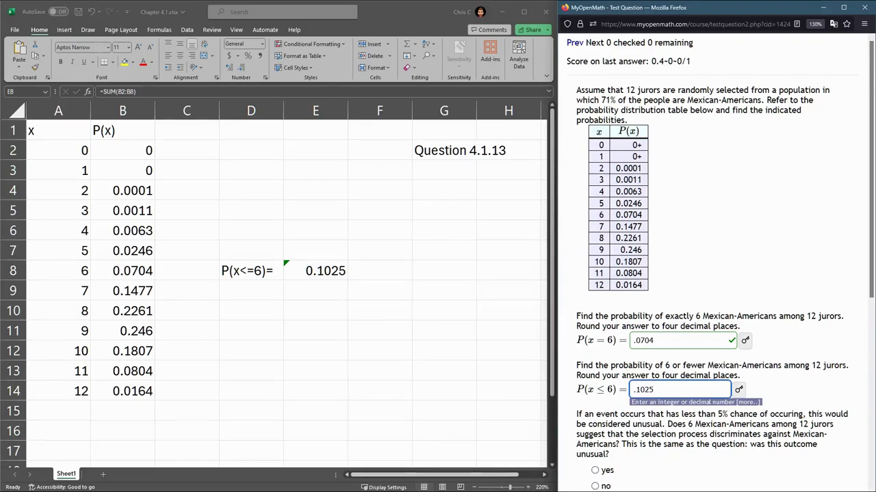
pyautogui.scroll(-3, 715, 273)
pyautogui.click(589, 362)
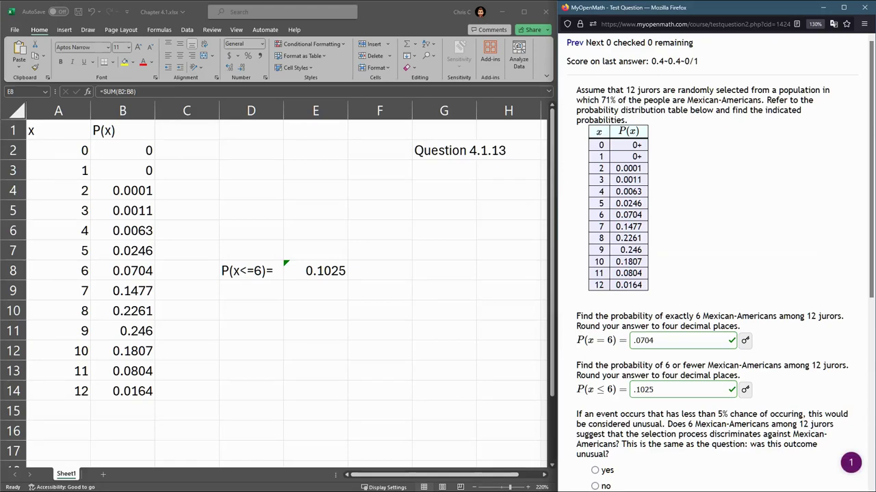
# - Read the MyOpenMath question on whether 6 Mexican-American jurors is unusual under the 5% rule, and compare it with the P(x ≤ 6) answer
pyautogui.click(310, 308)
pyautogui.click(310, 310)
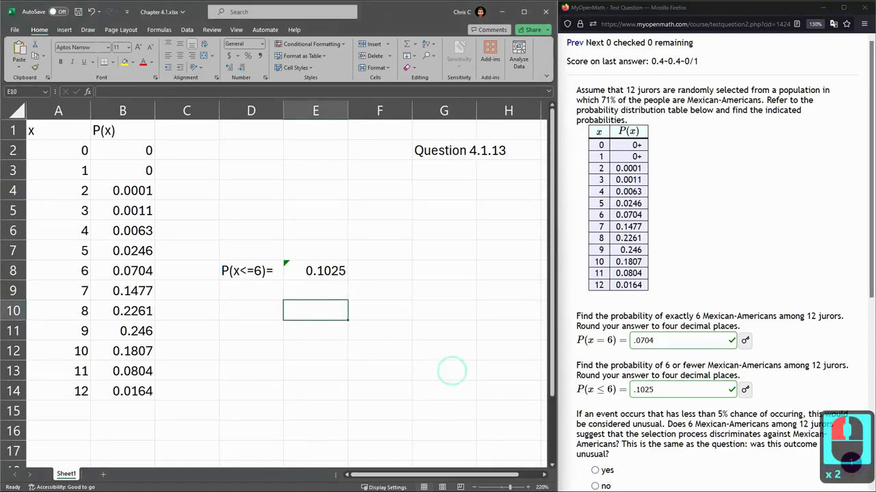
pyautogui.moveTo(576, 415); pyautogui.dragTo(727, 414)
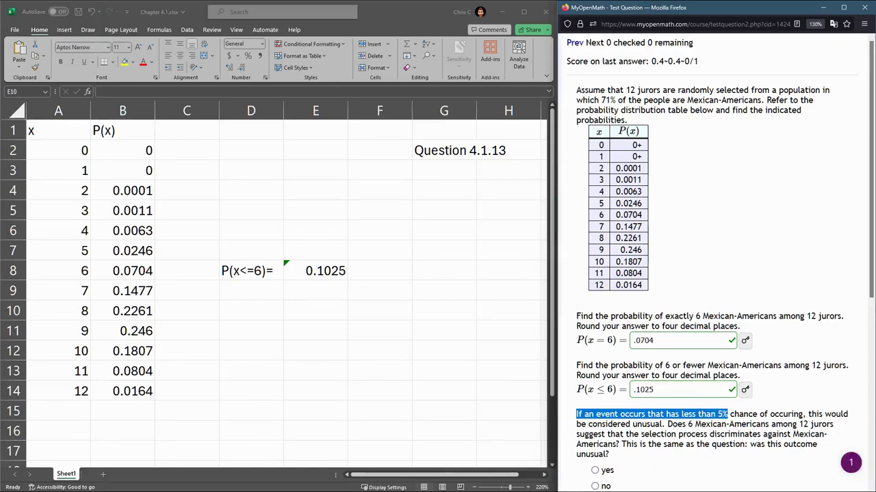
pyautogui.moveTo(667, 424)
pyautogui.mouseDown()
pyautogui.moveTo(717, 424)
pyautogui.moveTo(621, 434)
pyautogui.moveTo(662, 435)
pyautogui.mouseUp()
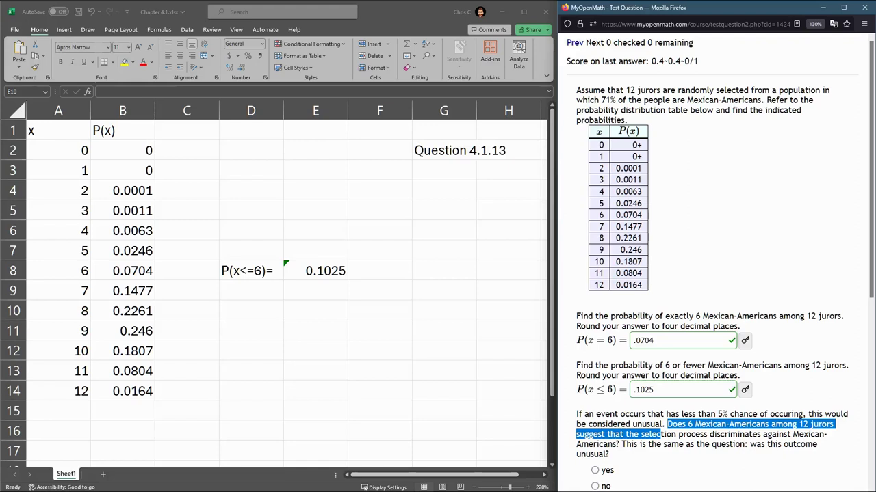
pyautogui.moveTo(608, 455); pyautogui.dragTo(622, 444)
pyautogui.click(680, 388)
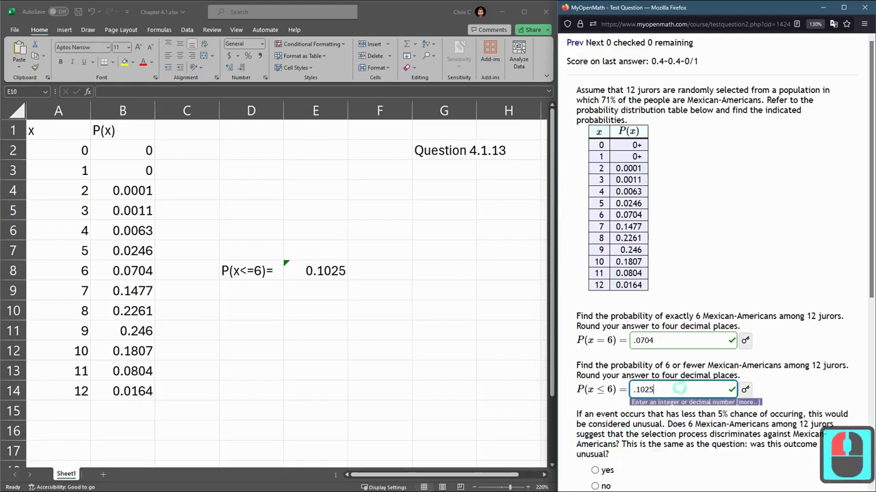
pyautogui.moveTo(680, 389); pyautogui.dragTo(631, 390)
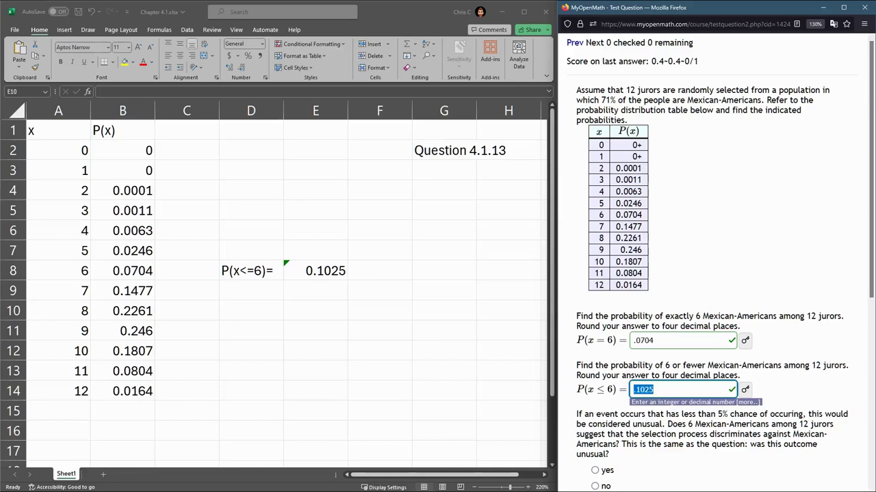
# - In the Excel sheet, convert the P(x<=6) probability to a percentage in E9 with the formula =E8*100
pyautogui.click(318, 308)
pyautogui.click(319, 291)
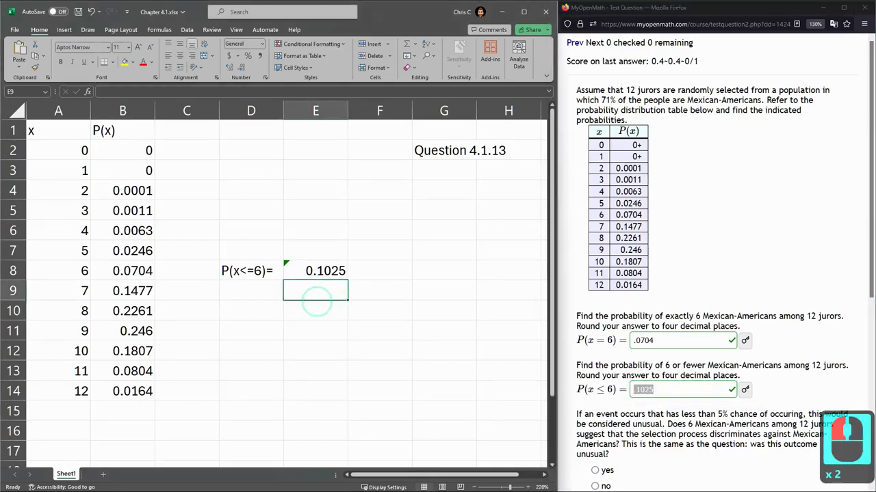
pyautogui.write('=')
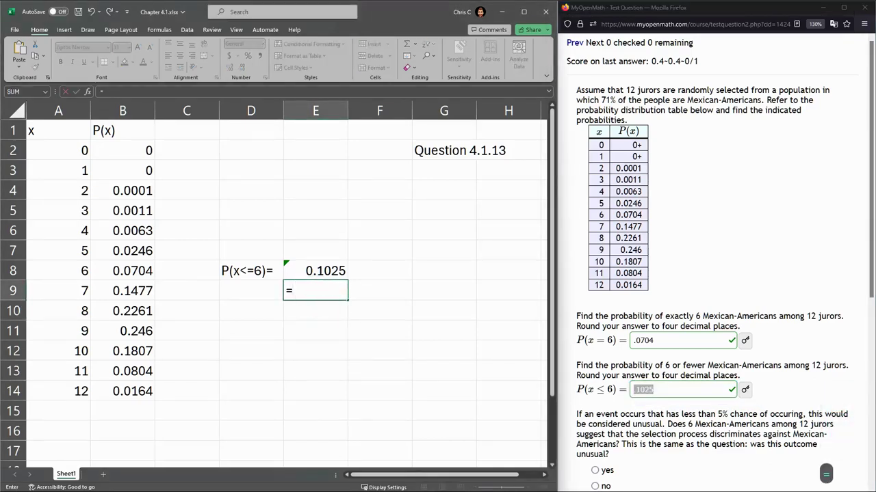
pyautogui.click(335, 274)
pyautogui.write('*')
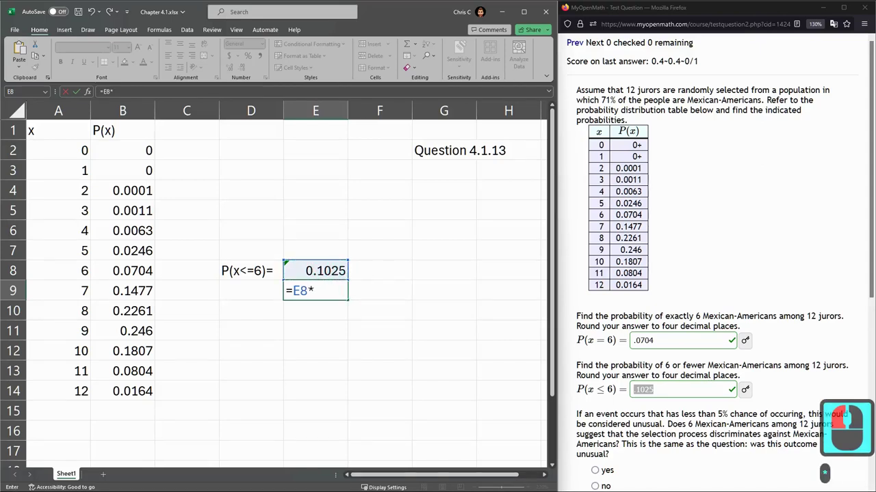
pyautogui.write('100')
pyautogui.press('Return')
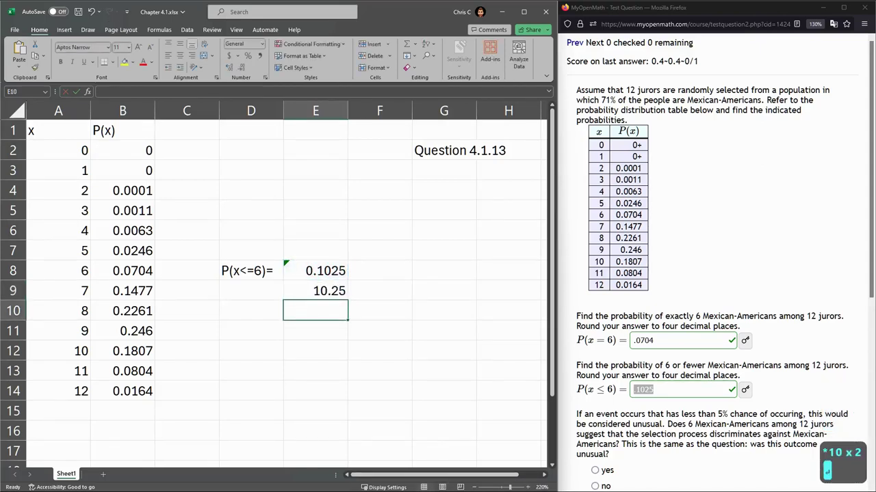
pyautogui.click(315, 292)
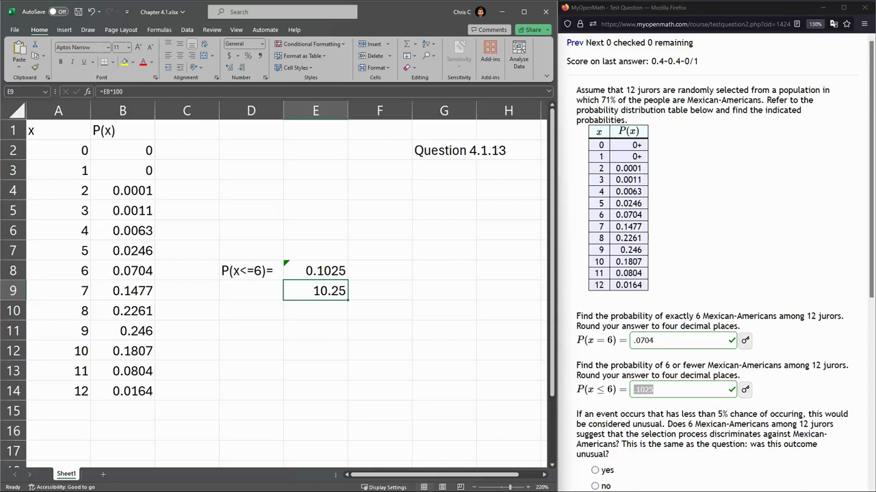
# - In MyOpenMath, choose "no" as the answer to whether the outcome was unusual, checking it against the P(x ≤ 6) answer
pyautogui.click(594, 486)
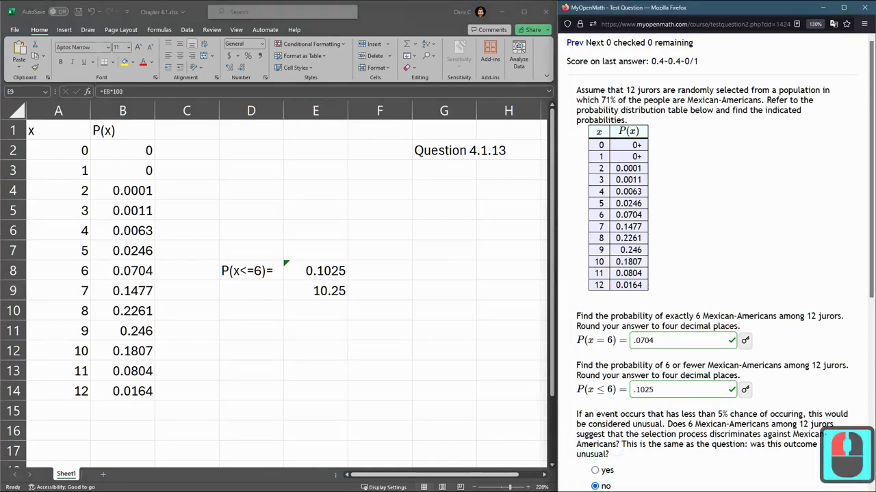
pyautogui.moveTo(667, 389); pyautogui.dragTo(606, 395)
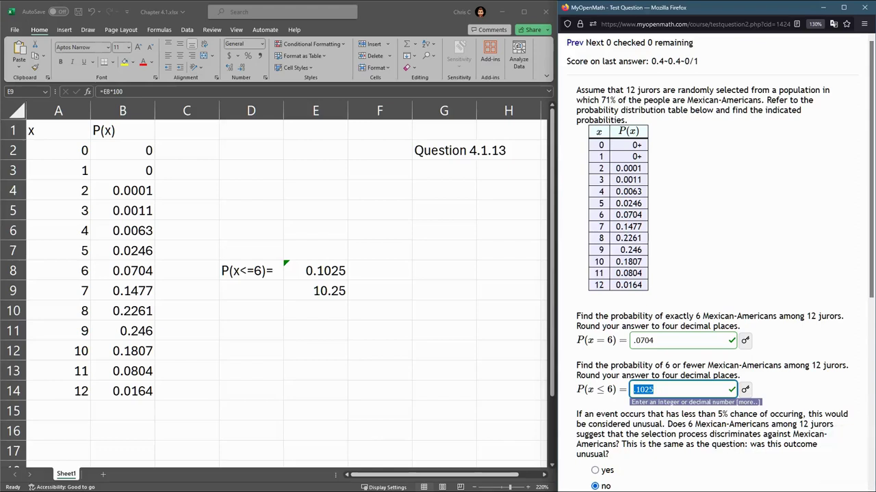
pyautogui.click(595, 470)
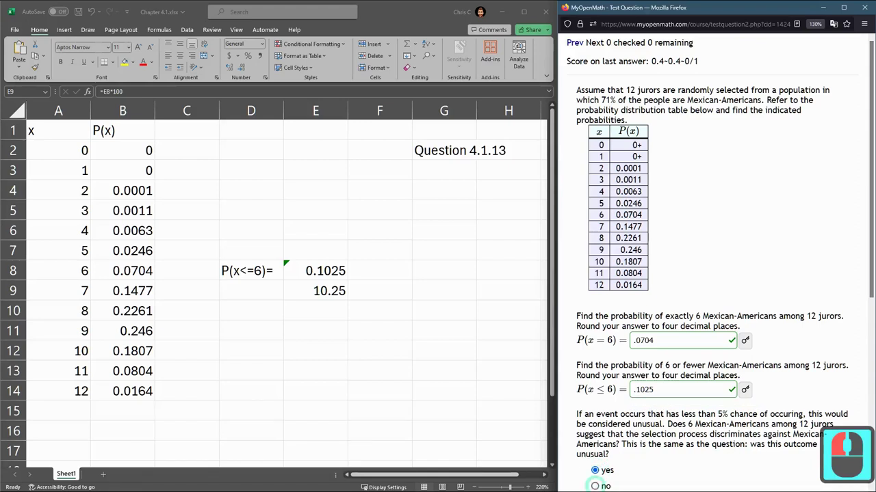
pyautogui.click(595, 486)
pyautogui.moveTo(655, 390); pyautogui.dragTo(618, 395)
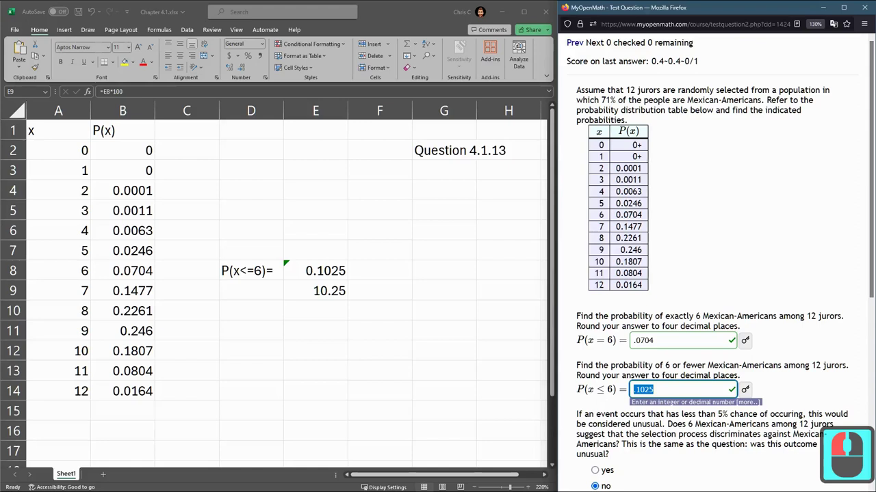